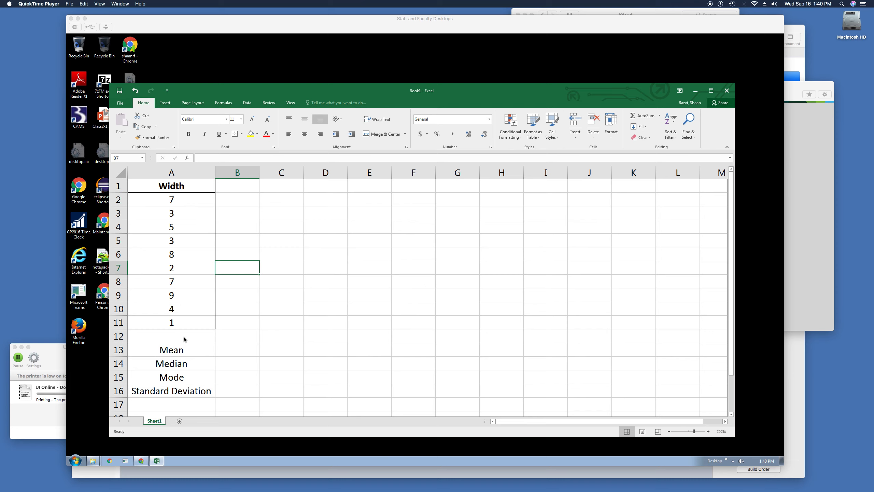
# Count the Width values by stepping through cells A2 to A11 and selecting the range.
pyautogui.click(171, 194)
pyautogui.click(173, 198)
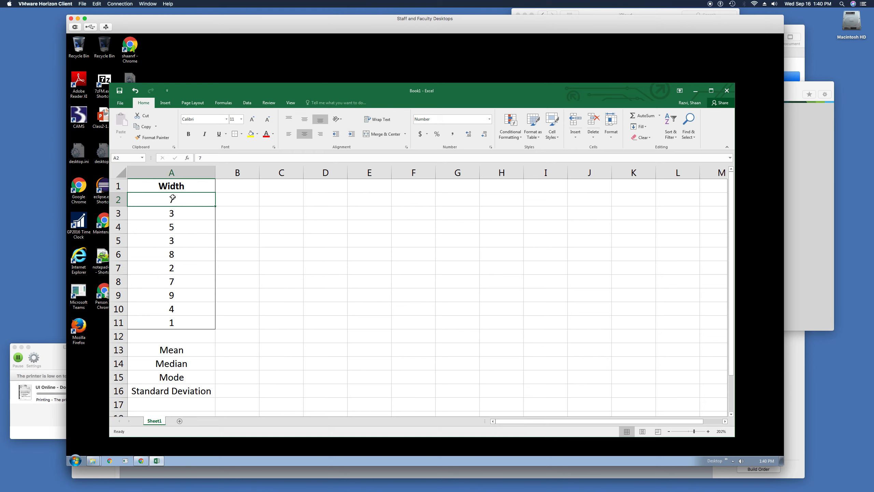
pyautogui.press('Down')
pyautogui.press('Down')
pyautogui.press('Down')
pyautogui.press('Down')
pyautogui.press('Down')
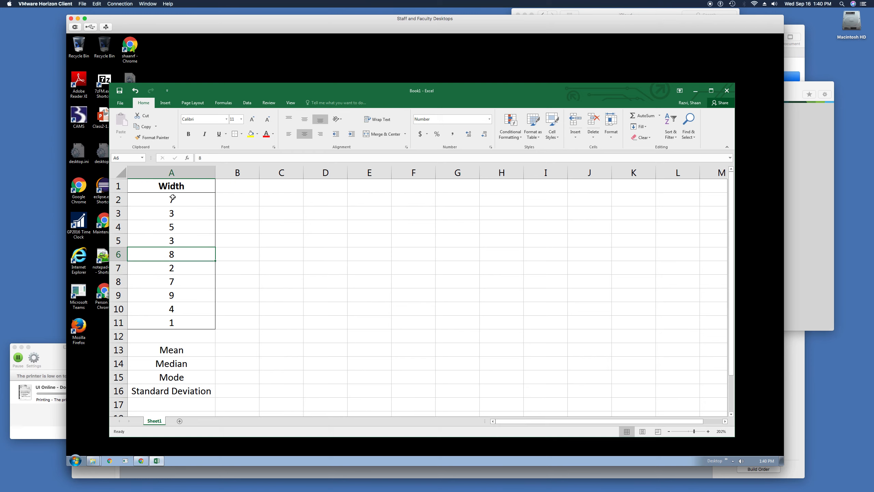
pyautogui.press('Down')
pyautogui.press('Down')
pyautogui.press('Down')
pyautogui.press('Down')
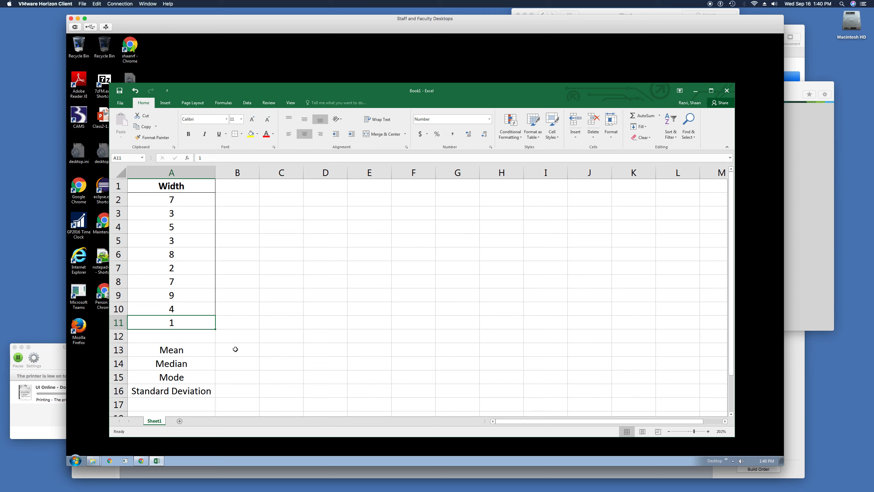
pyautogui.click(236, 349)
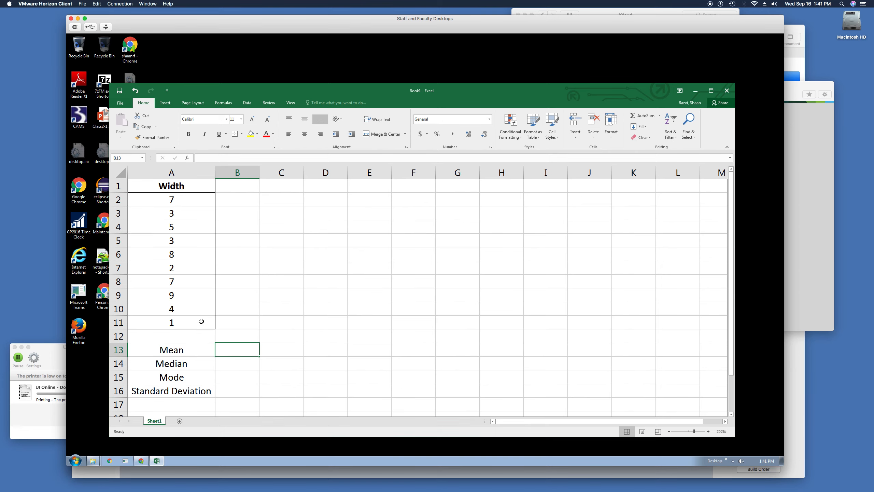
pyautogui.moveTo(188, 196); pyautogui.dragTo(192, 320)
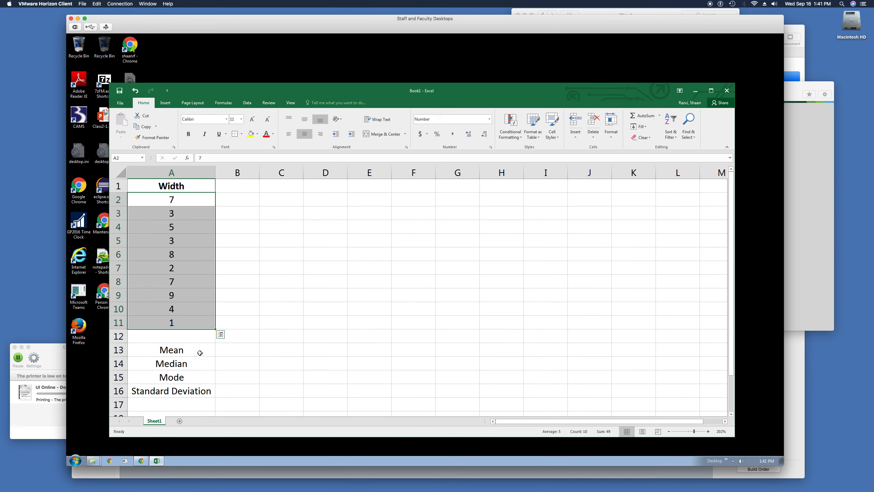
# Label cell A12 as n and enter the sample size 10 beside it in B12.
pyautogui.click(193, 336)
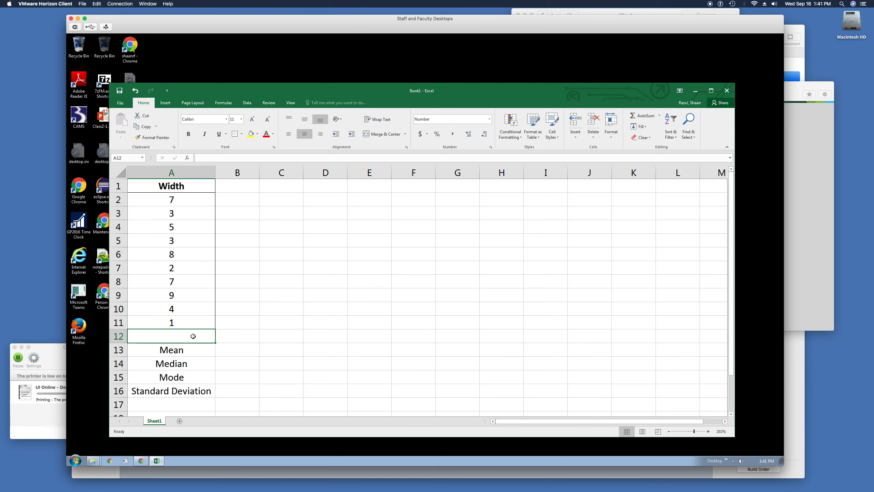
pyautogui.write('n')
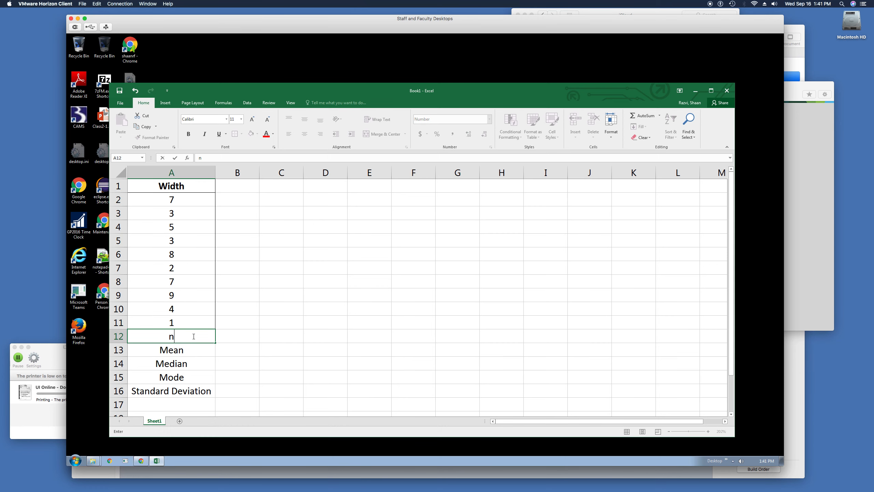
pyautogui.press('Tab')
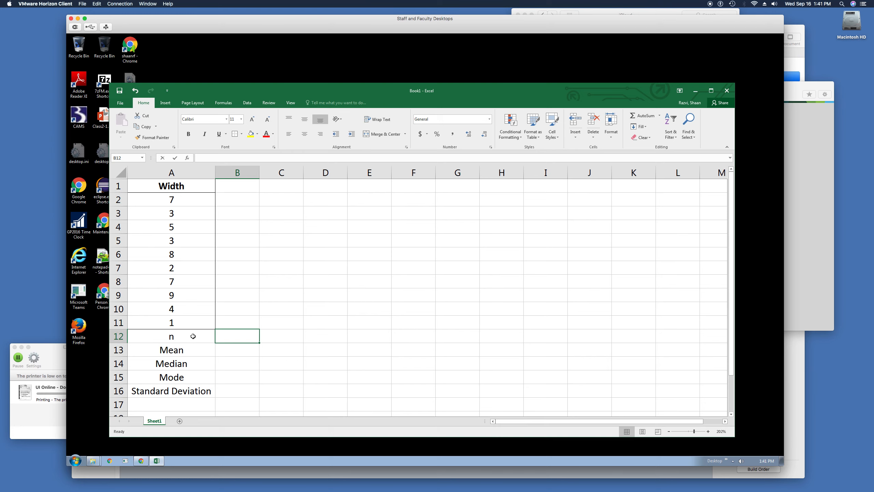
pyautogui.write('10')
pyautogui.click(226, 349)
pyautogui.click(228, 339)
# Enter the formula =COUNT(A2:A11) in C12 to calculate the number of Width values.
pyautogui.click(272, 336)
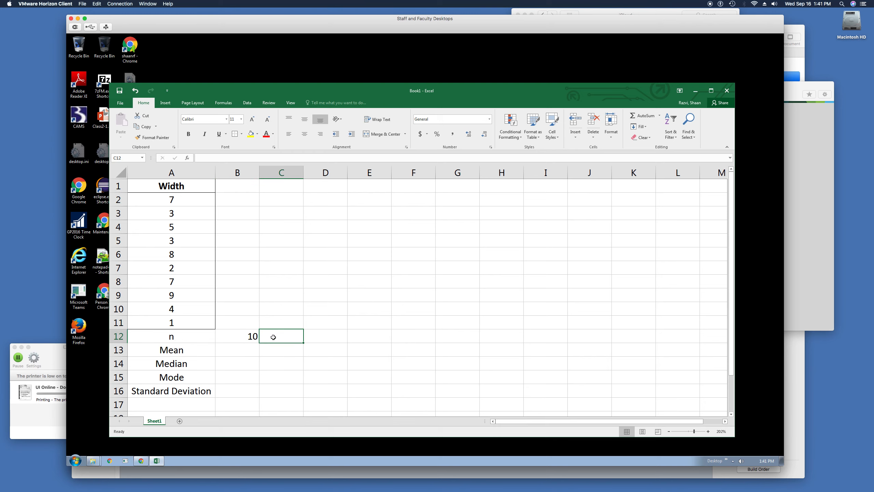
pyautogui.write('=')
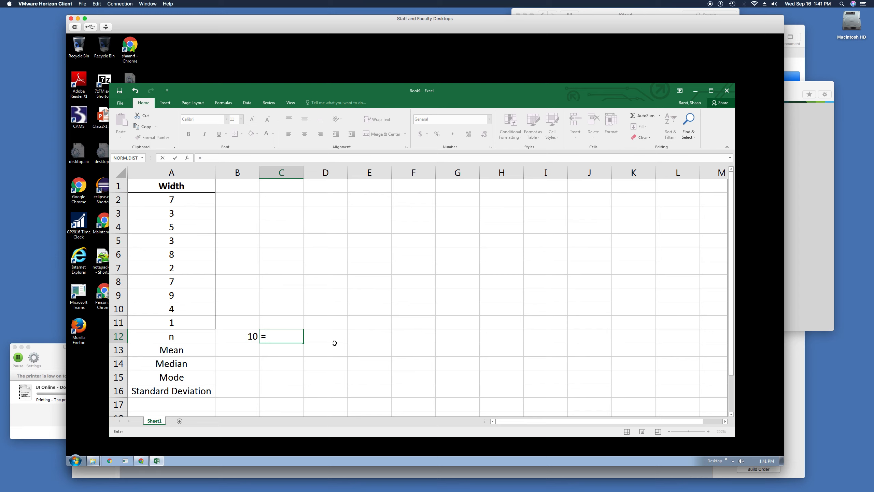
pyautogui.write('COU')
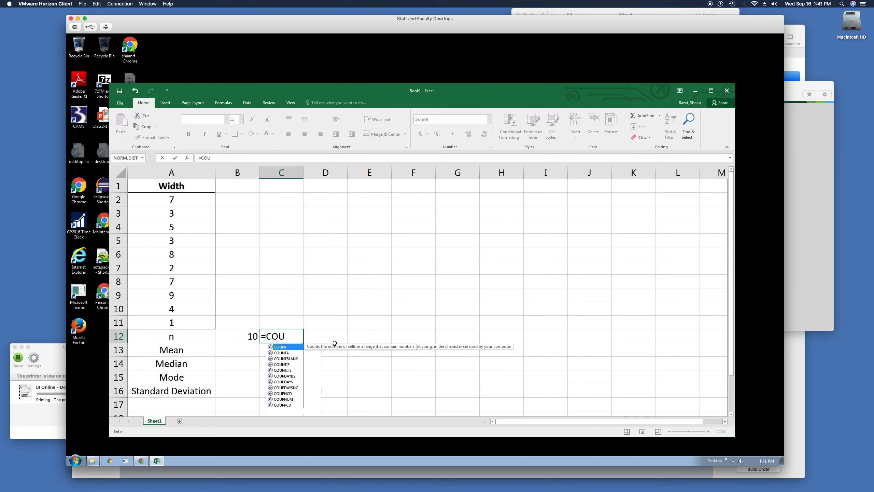
pyautogui.write('NT(')
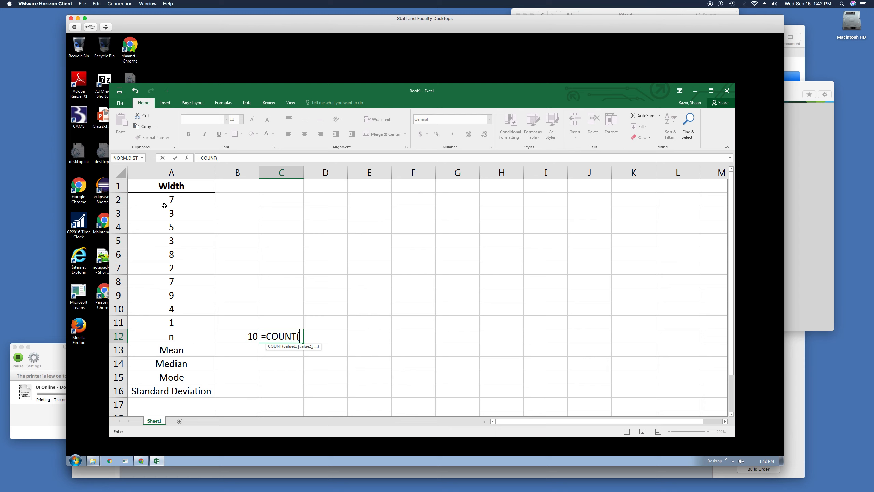
pyautogui.moveTo(165, 200); pyautogui.dragTo(173, 320)
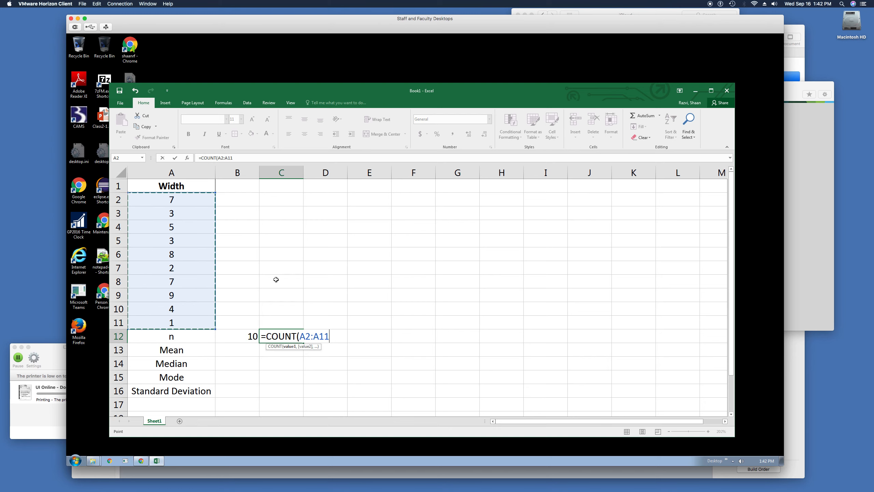
pyautogui.write(')')
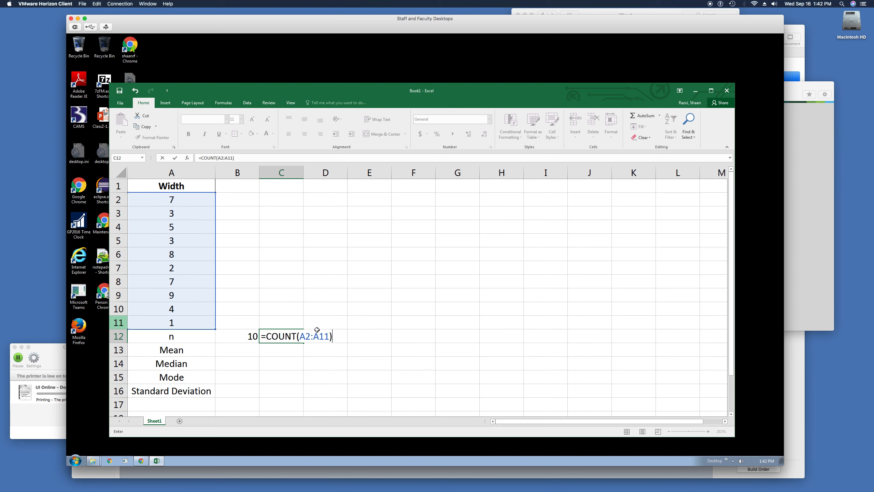
pyautogui.press('Return')
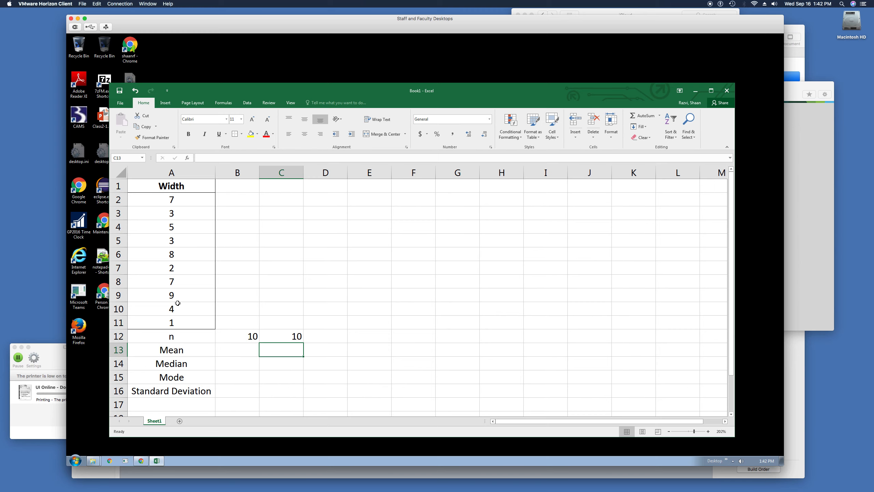
# Enter a formula in B13, beside Mean, that adds the ten Width cells individually from A2 through A11.
pyautogui.click(239, 351)
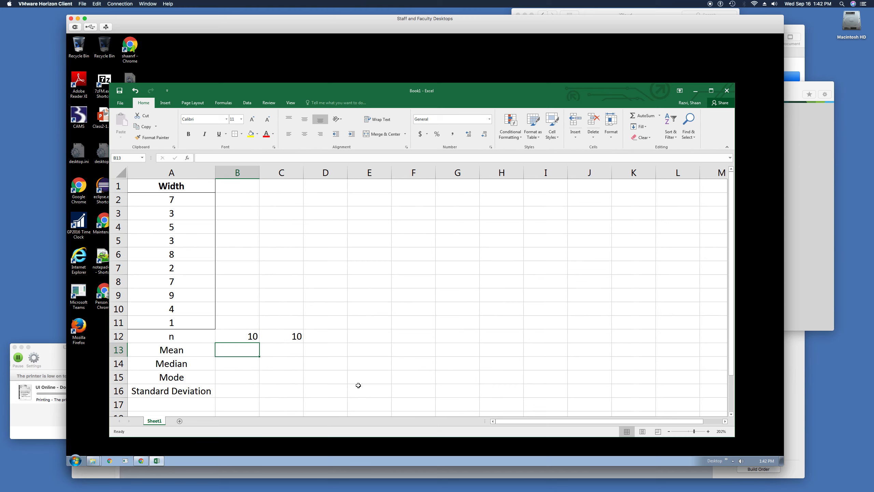
pyautogui.write('=')
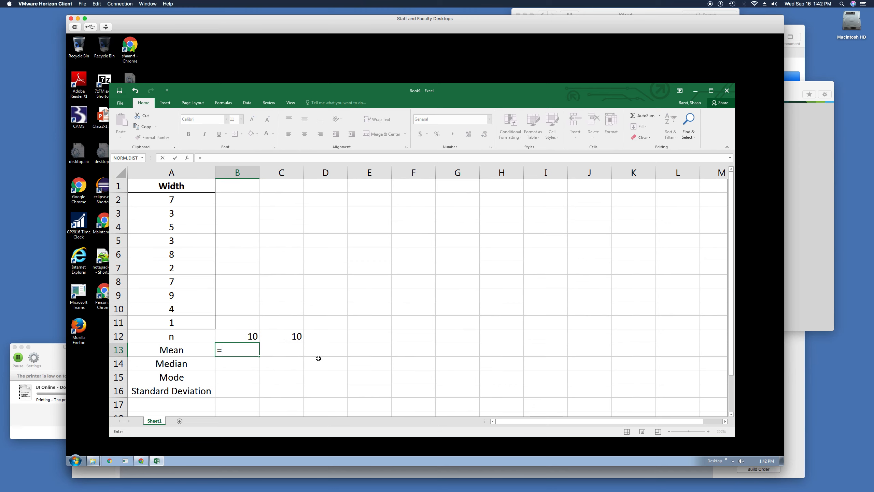
pyautogui.click(172, 203)
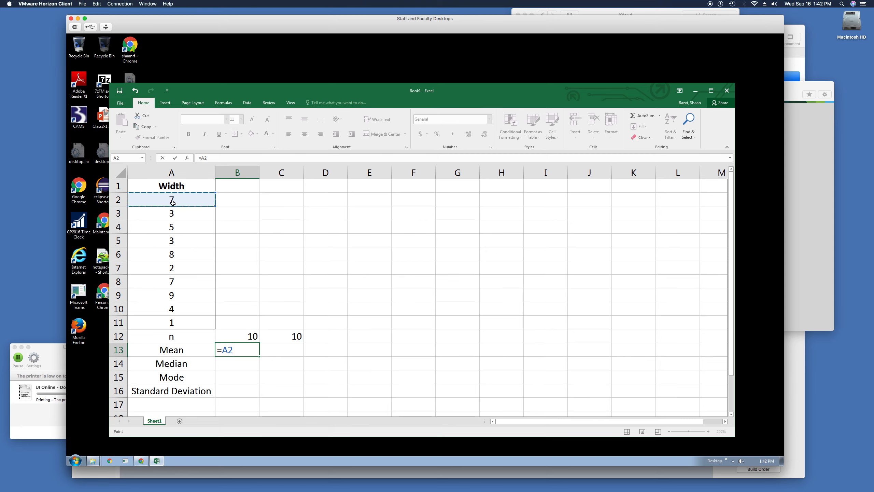
pyautogui.write('+')
pyautogui.click(173, 209)
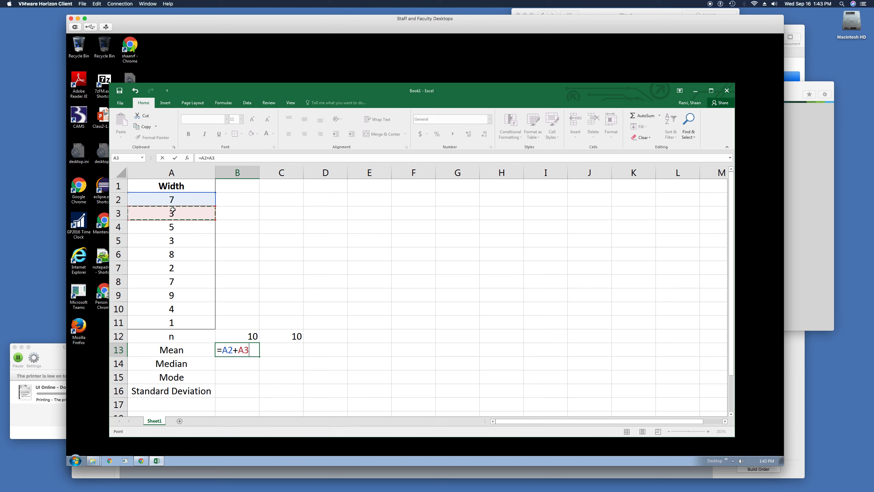
pyautogui.write('+')
pyautogui.click(173, 228)
pyautogui.write('+')
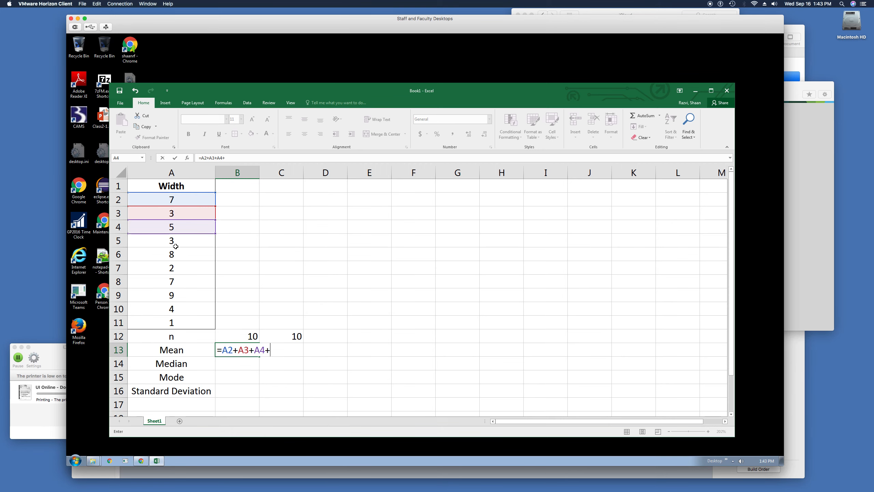
pyautogui.click(175, 243)
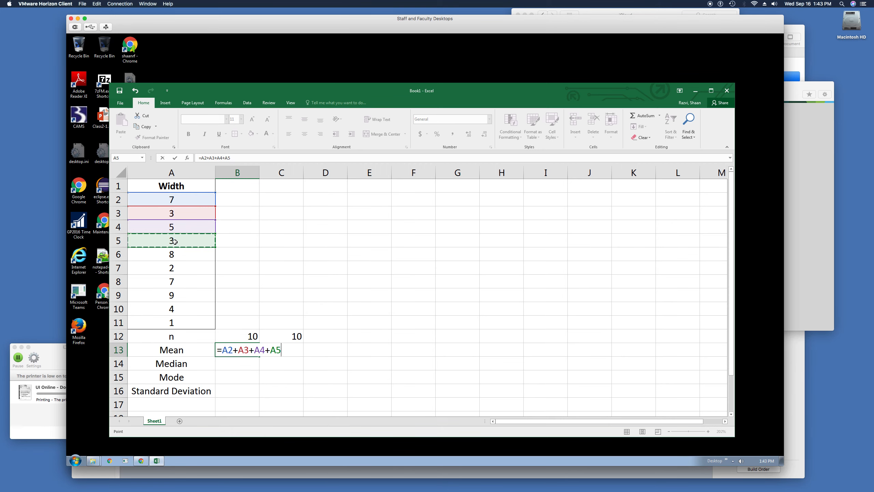
pyautogui.write('+')
pyautogui.click(175, 253)
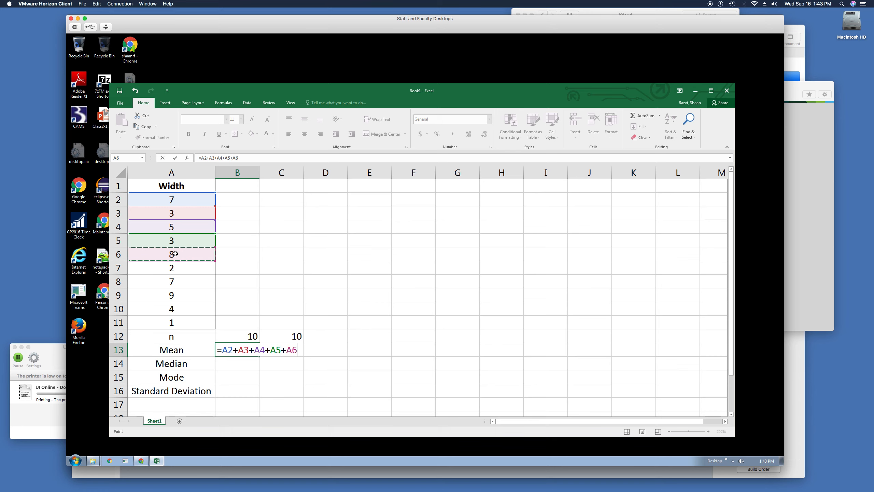
pyautogui.write('+')
pyautogui.click(176, 270)
pyautogui.write('+')
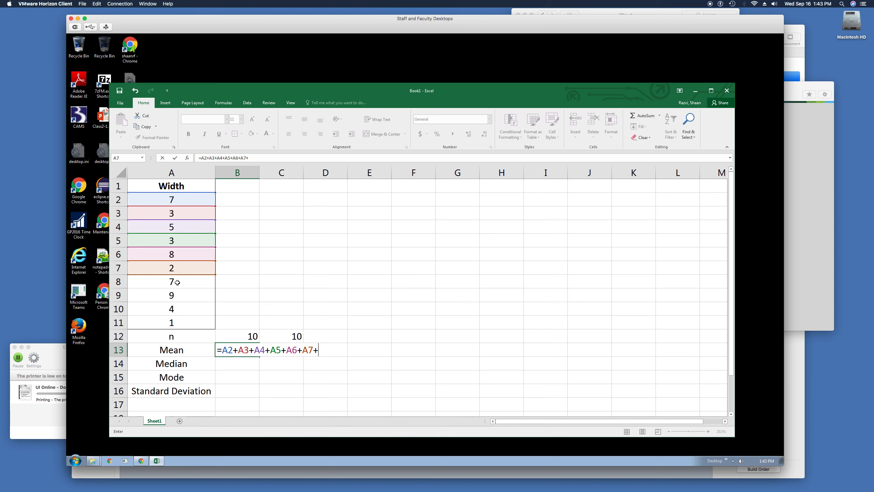
pyautogui.click(177, 282)
pyautogui.write('+')
pyautogui.click(177, 295)
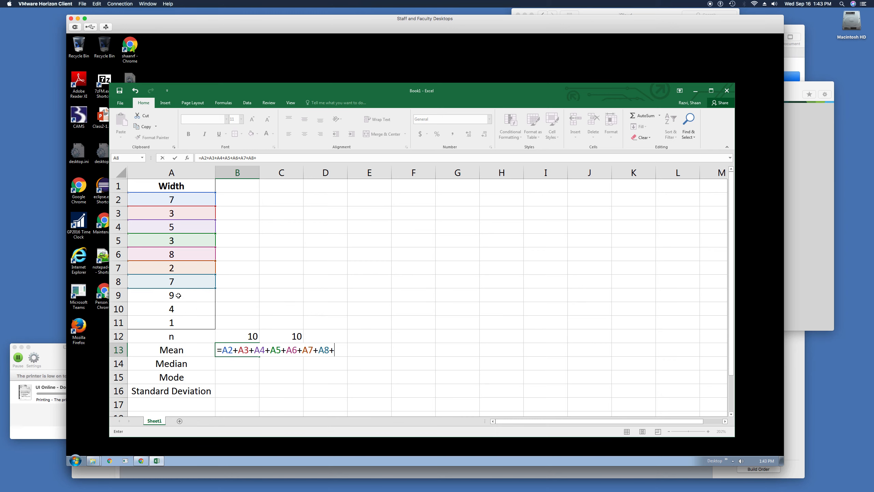
pyautogui.write('+')
pyautogui.click(179, 309)
pyautogui.write('+')
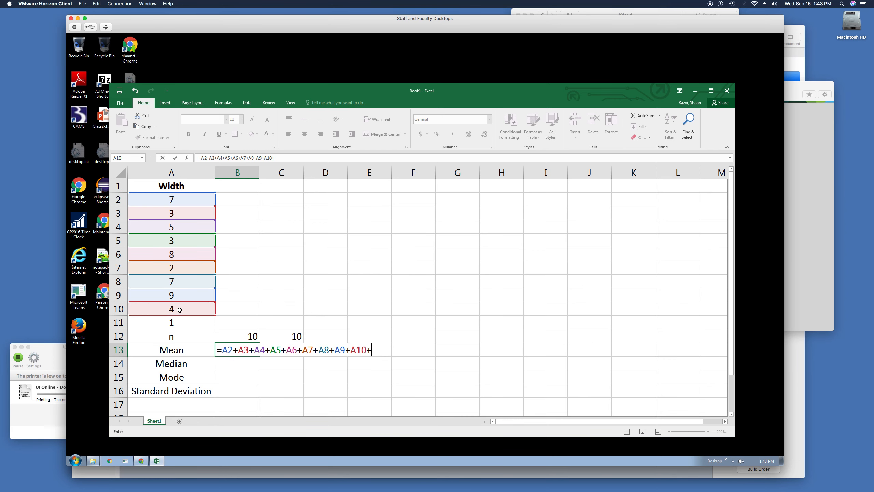
pyautogui.click(180, 324)
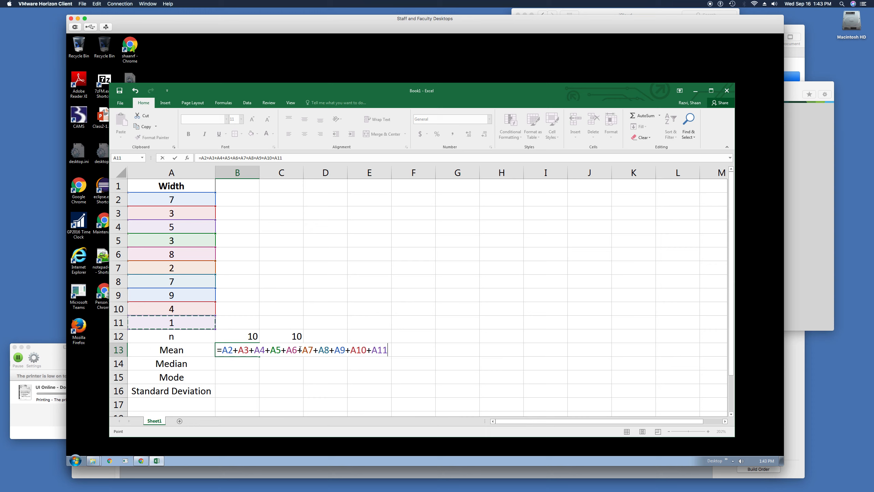
pyautogui.press('Return')
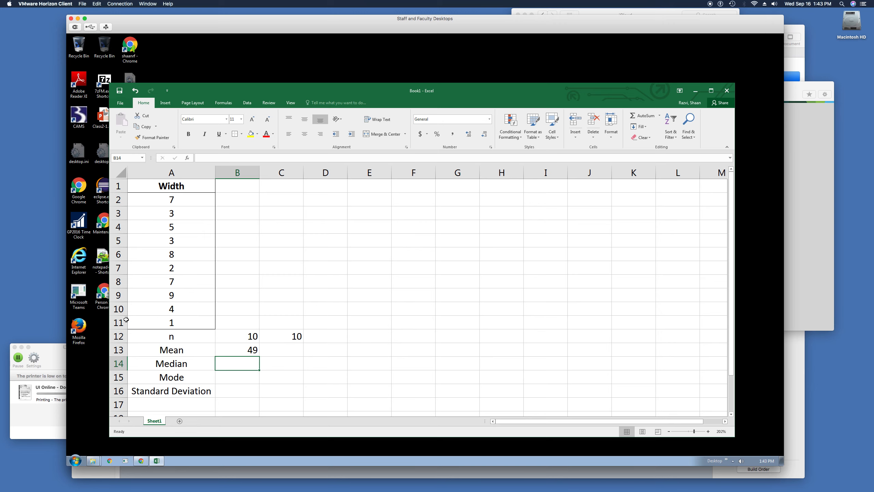
# Edit the formula in B13 to enclose the sum of A2 through A11 in parentheses and divide it by B12.
pyautogui.click(251, 350)
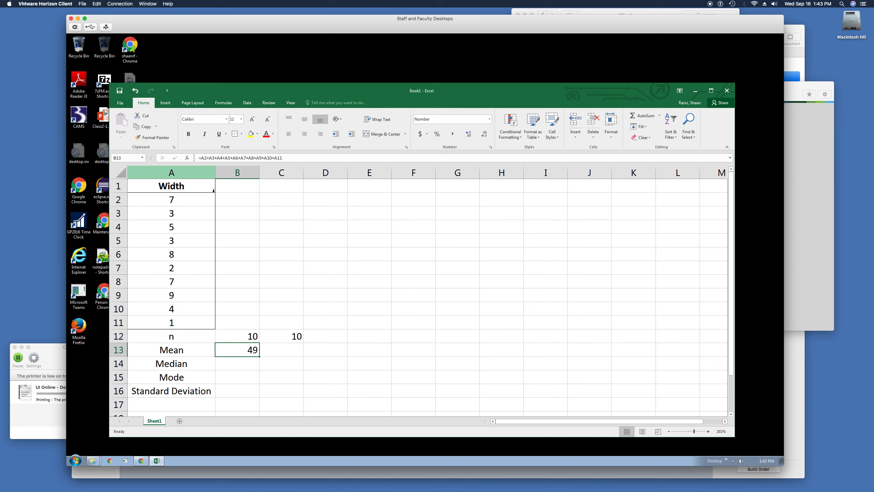
pyautogui.click(204, 158)
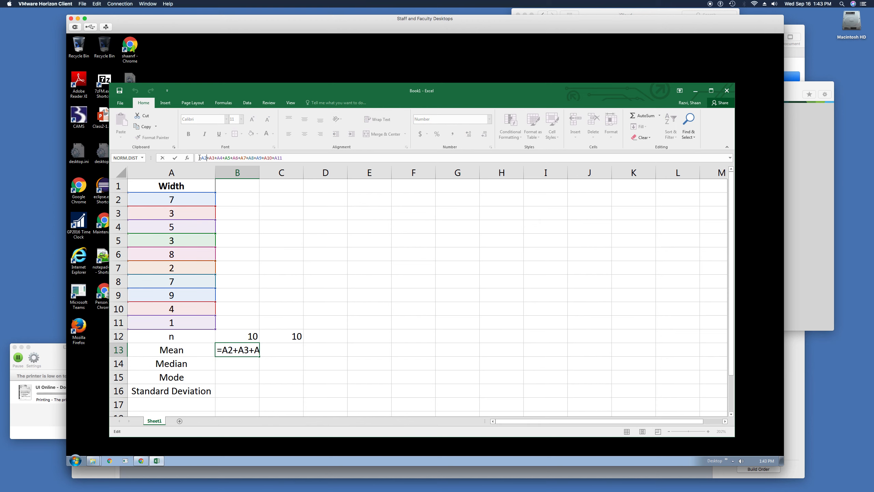
pyautogui.click(225, 158)
pyautogui.click(296, 157)
pyautogui.write('(')
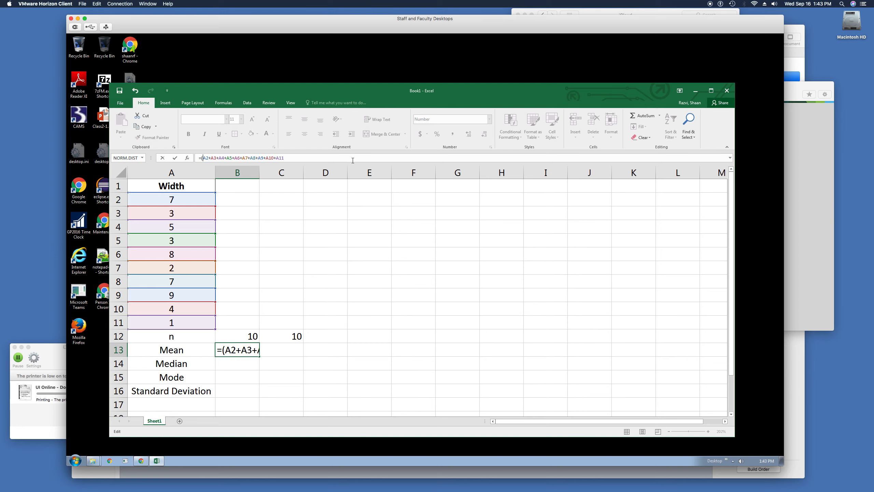
pyautogui.write(')')
pyautogui.write('10')
pyautogui.press('BackSpace')
pyautogui.press('BackSpace')
pyautogui.click(239, 339)
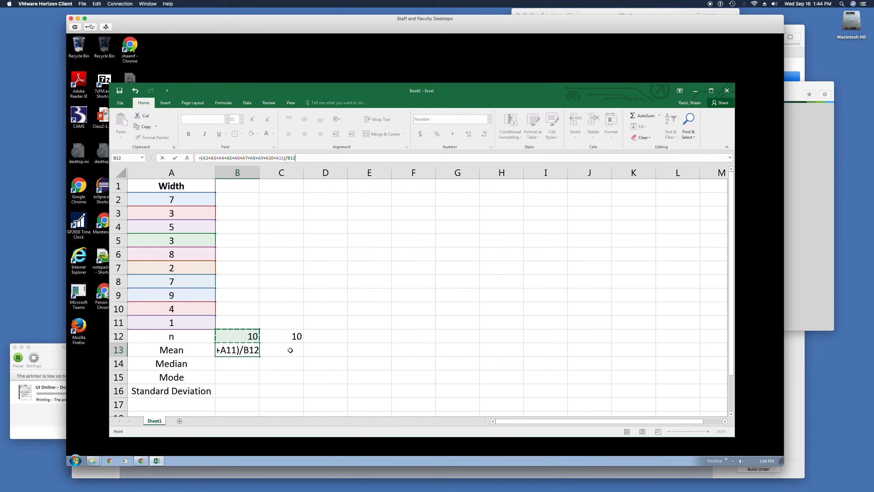
pyautogui.press('Return')
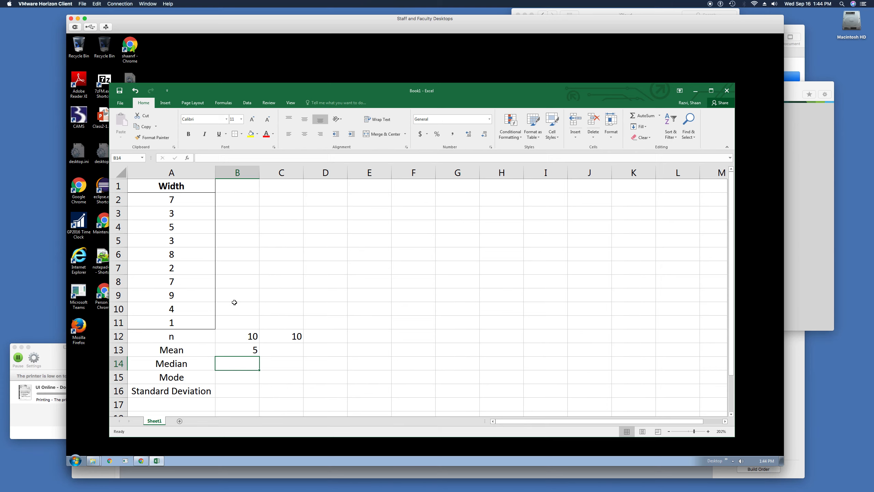
# Enter the formula =AVERAGE(A2:A11) in C13 to calculate the mean of the Width values with the built-in function.
pyautogui.click(272, 349)
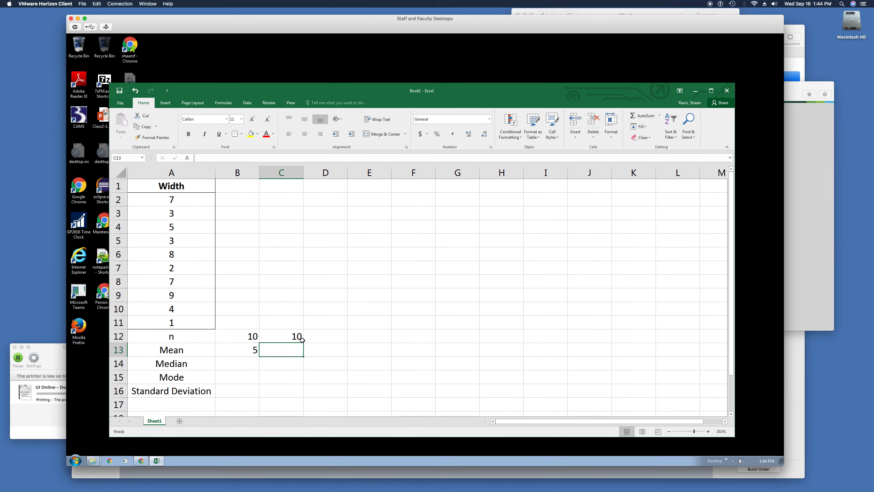
pyautogui.write('=')
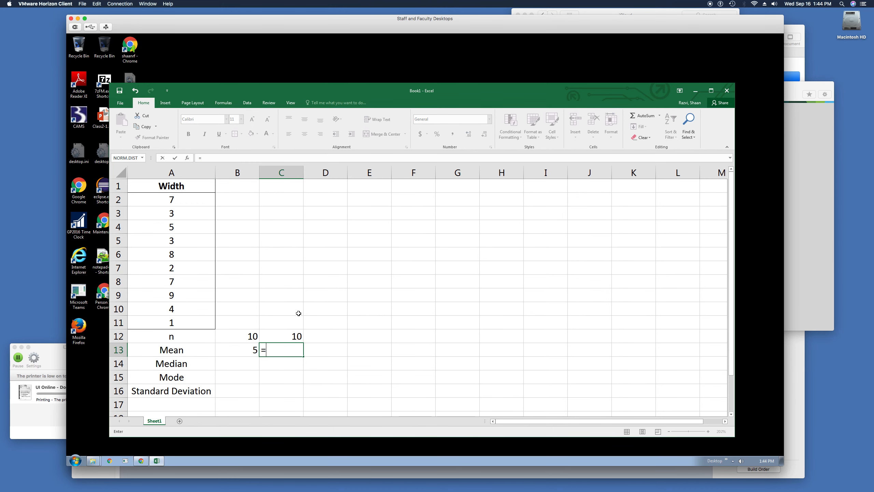
pyautogui.write('AV')
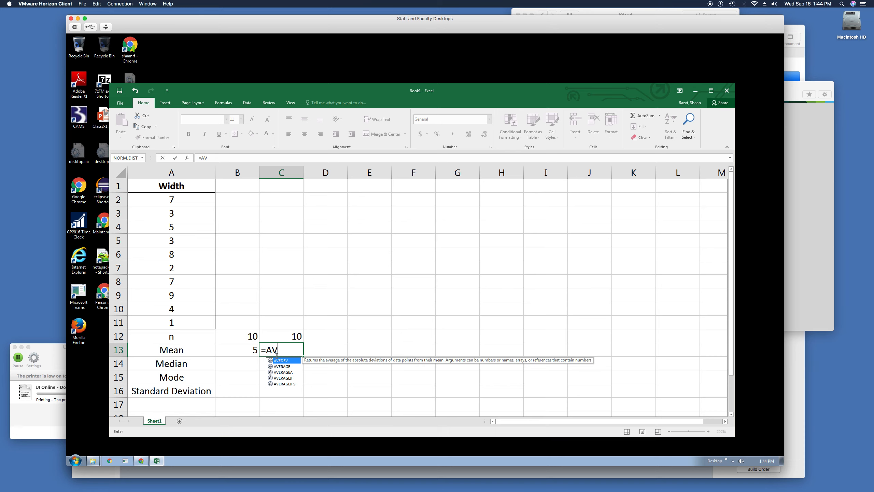
pyautogui.click(282, 366)
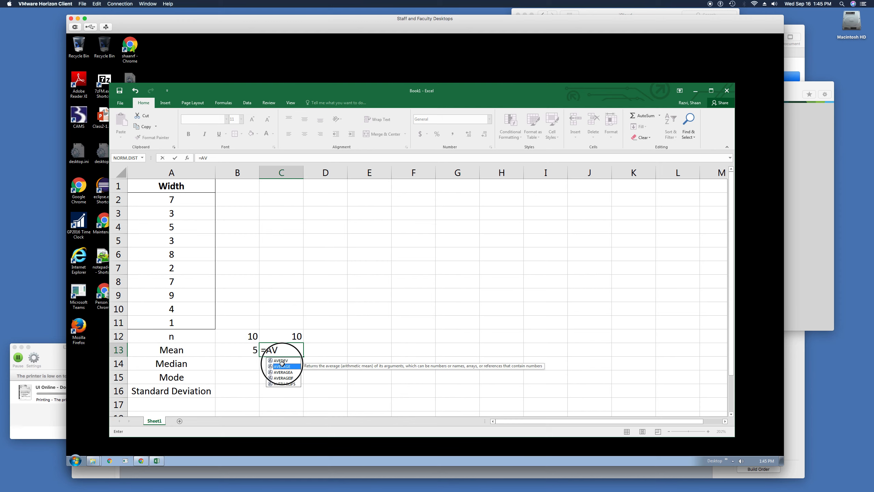
pyautogui.doubleClick(282, 366)
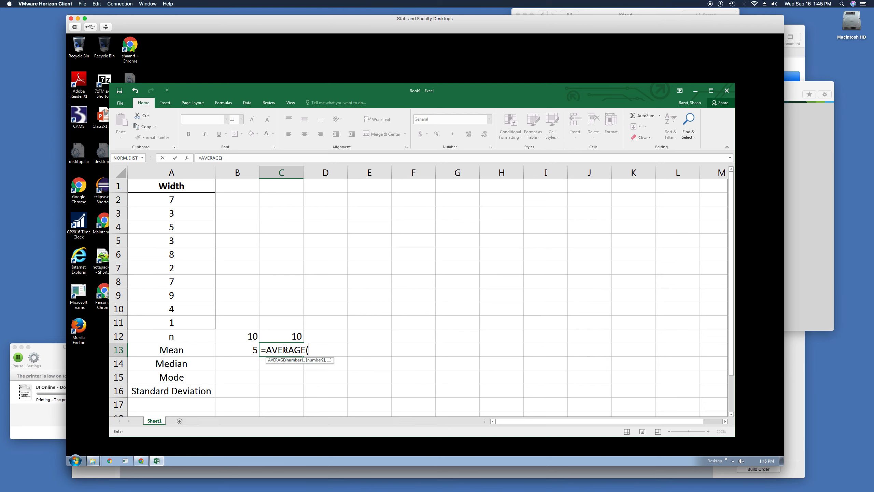
pyautogui.click(169, 199)
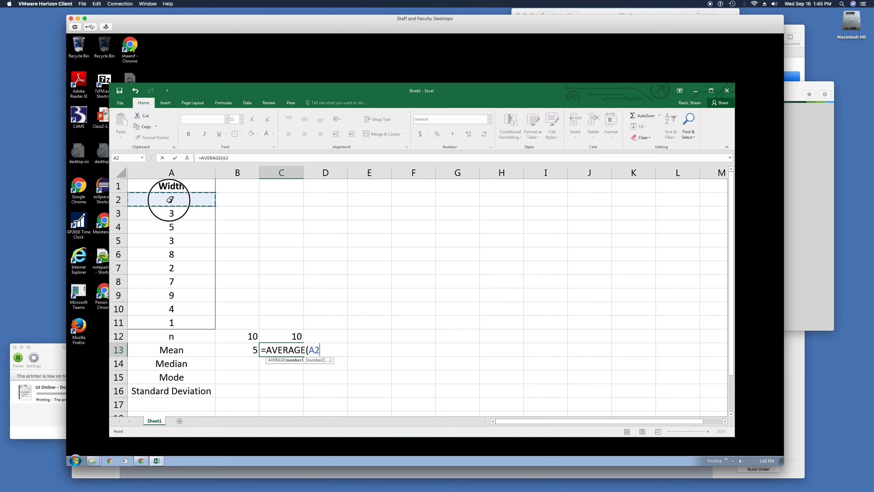
pyautogui.moveTo(169, 200); pyautogui.dragTo(180, 322)
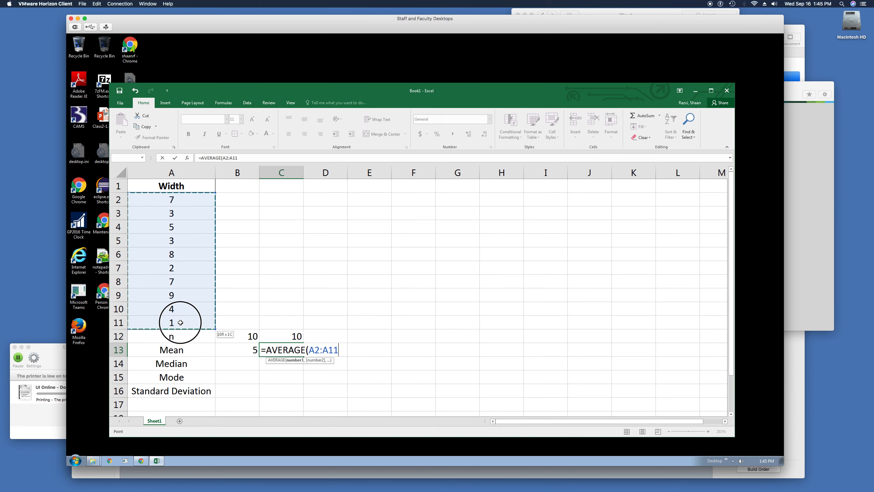
pyautogui.moveTo(180, 322); pyautogui.dragTo(181, 322)
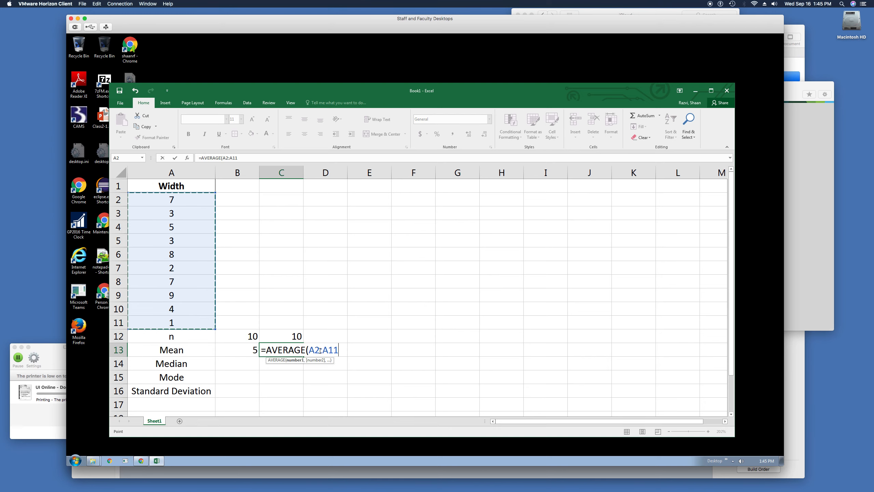
pyautogui.write(')')
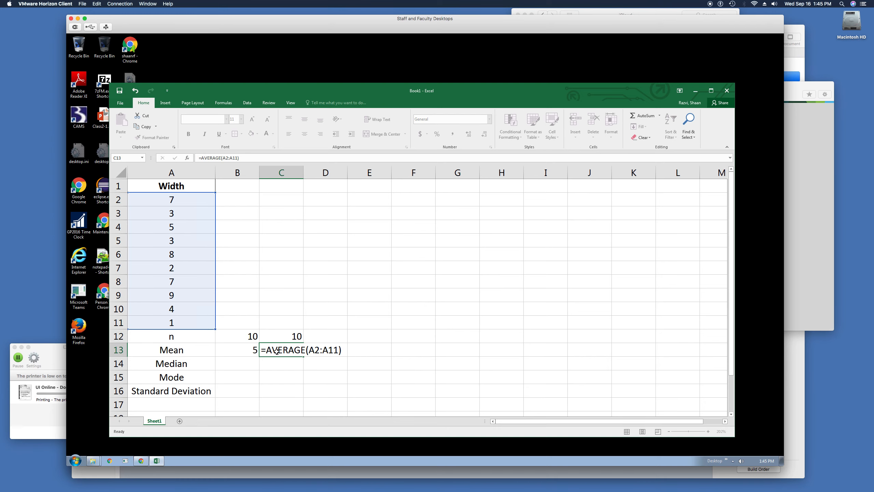
pyautogui.press('Return')
pyautogui.click(276, 352)
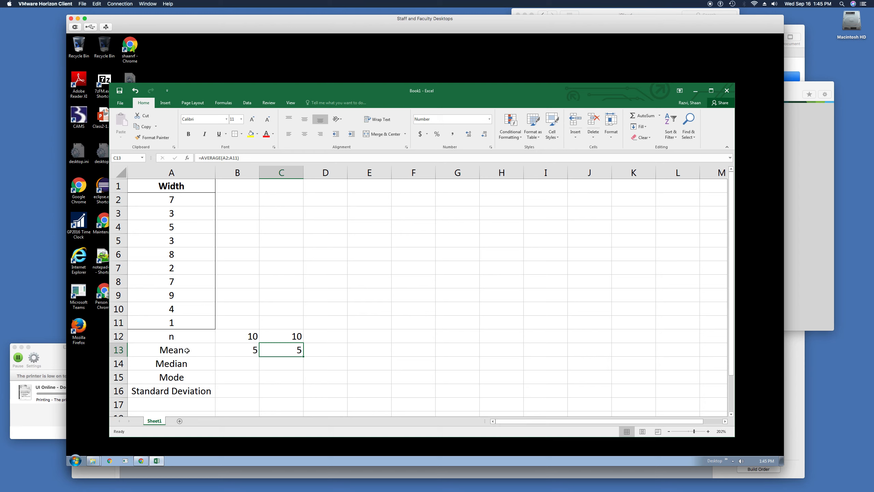
# Highlight the Mean row cells A13 through C13 with a yellow fill.
pyautogui.moveTo(187, 350); pyautogui.dragTo(280, 354)
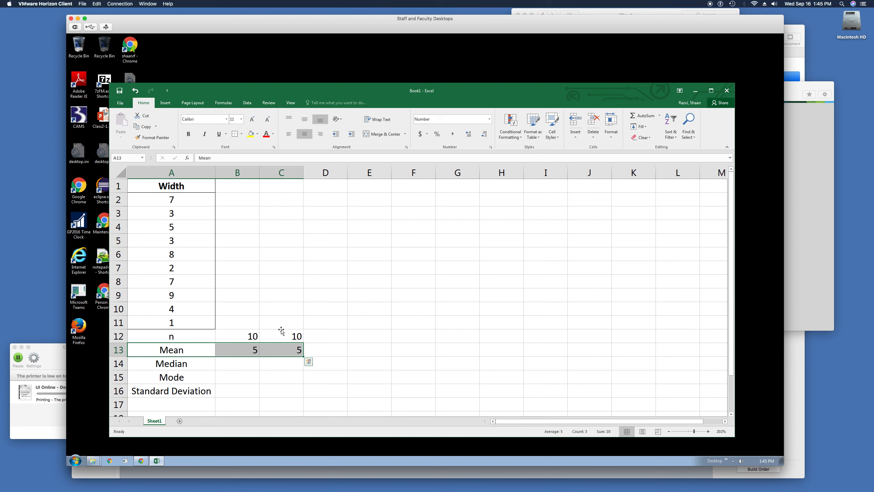
pyautogui.click(250, 134)
pyautogui.click(321, 284)
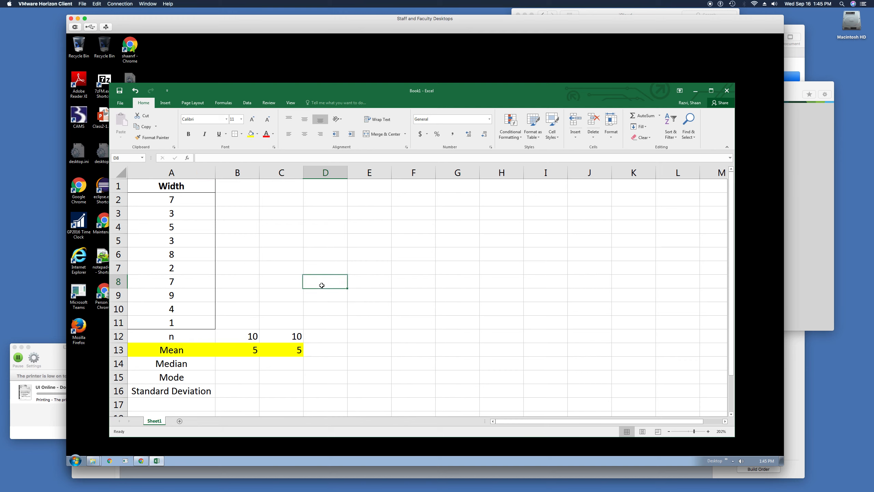